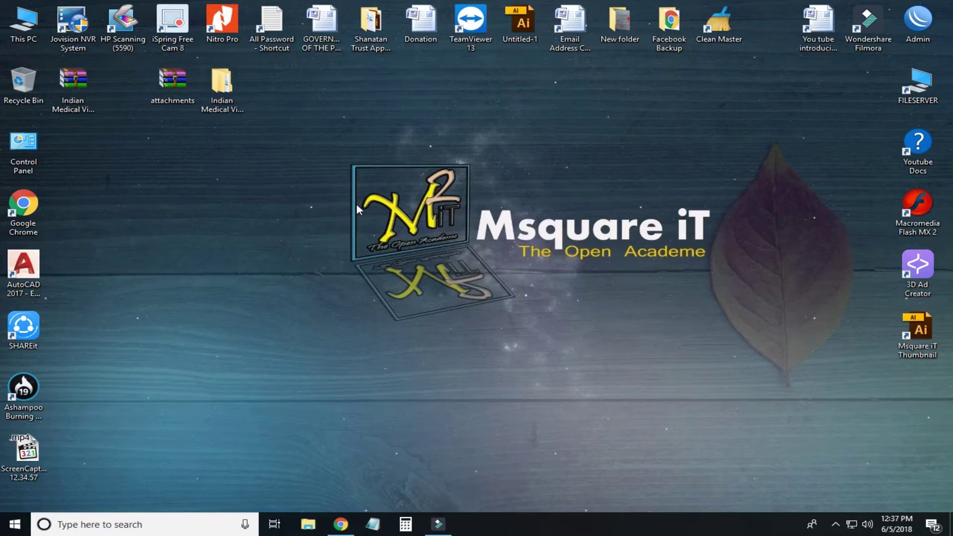
right_click(381, 106)
click(428, 158)
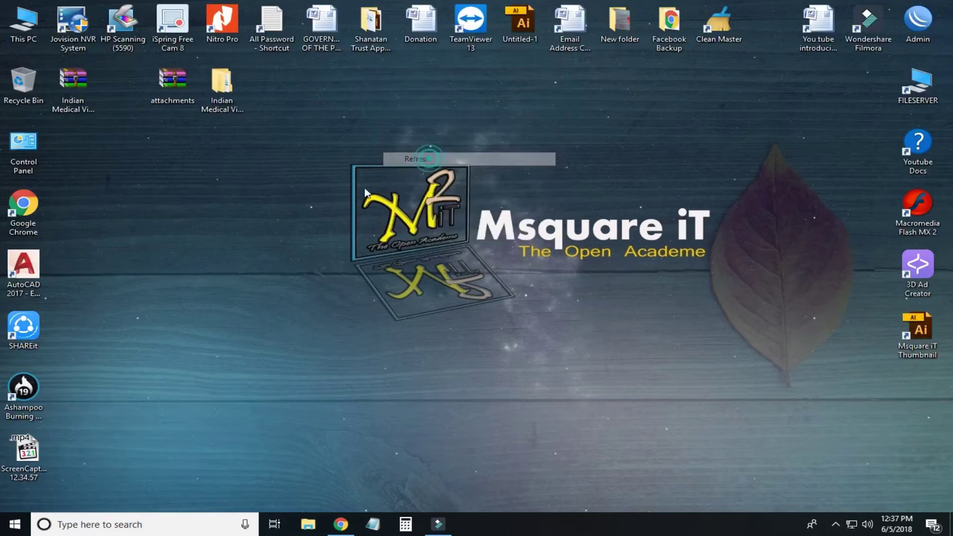
Switch to Chrome and sign in to the bookmarked ASUS Wireless Router RT-N14UHP page in a new tab with the saved credentials.
click(342, 523)
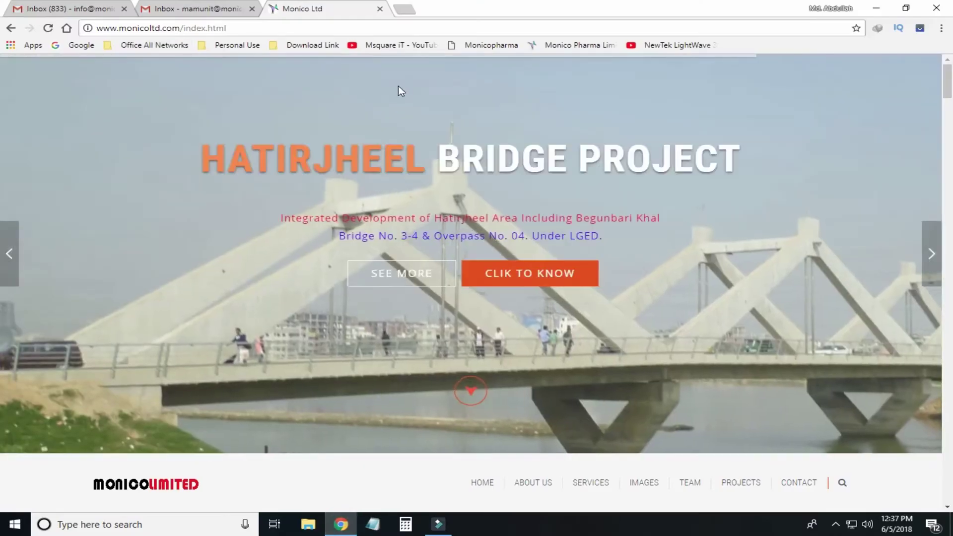
click(405, 9)
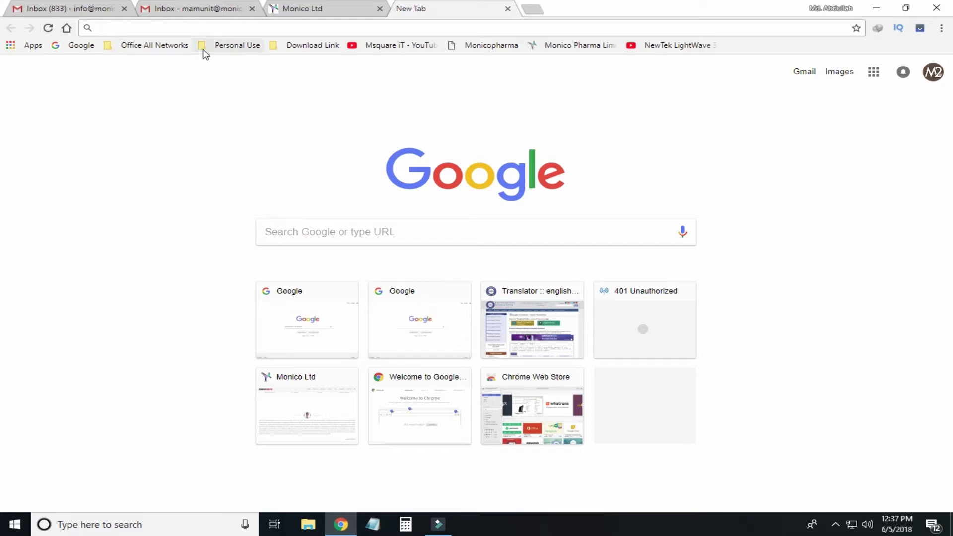
click(179, 47)
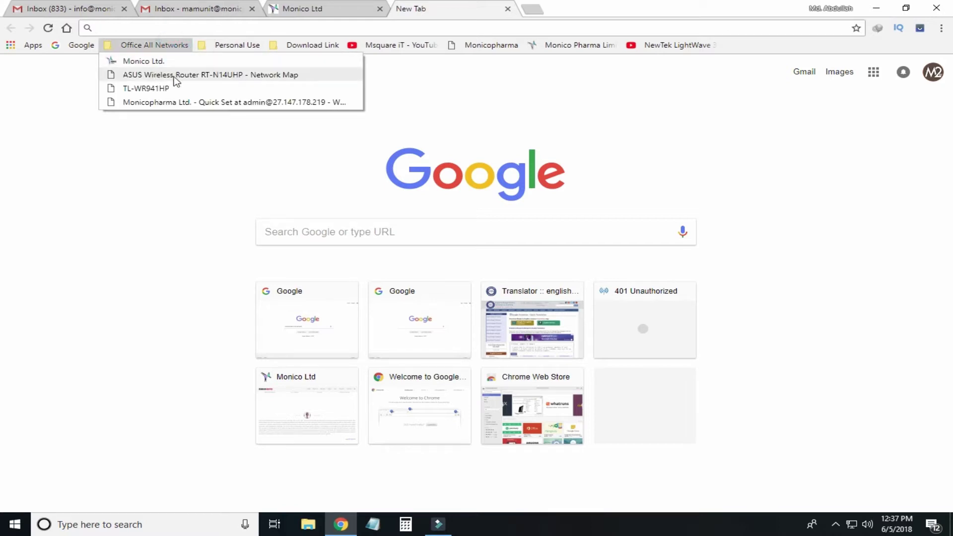
click(238, 76)
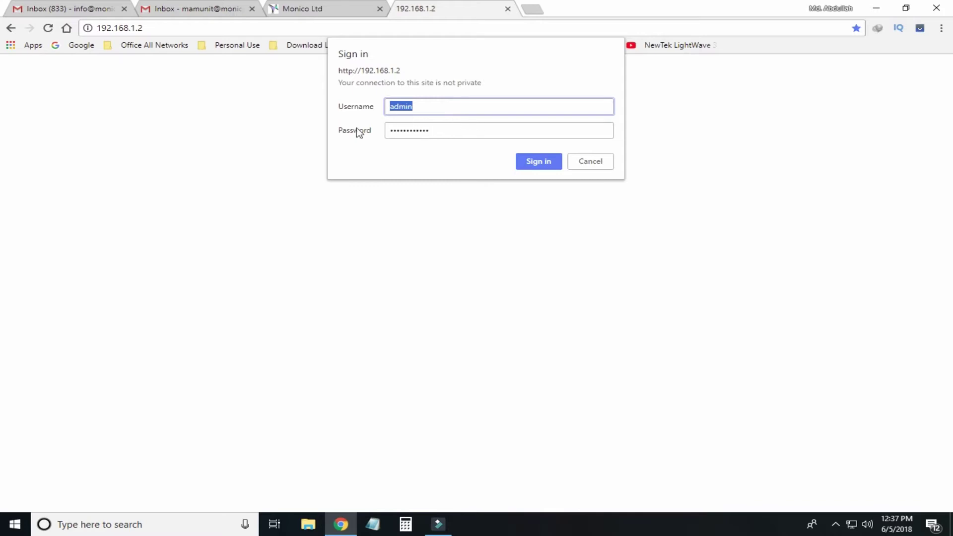
click(437, 133)
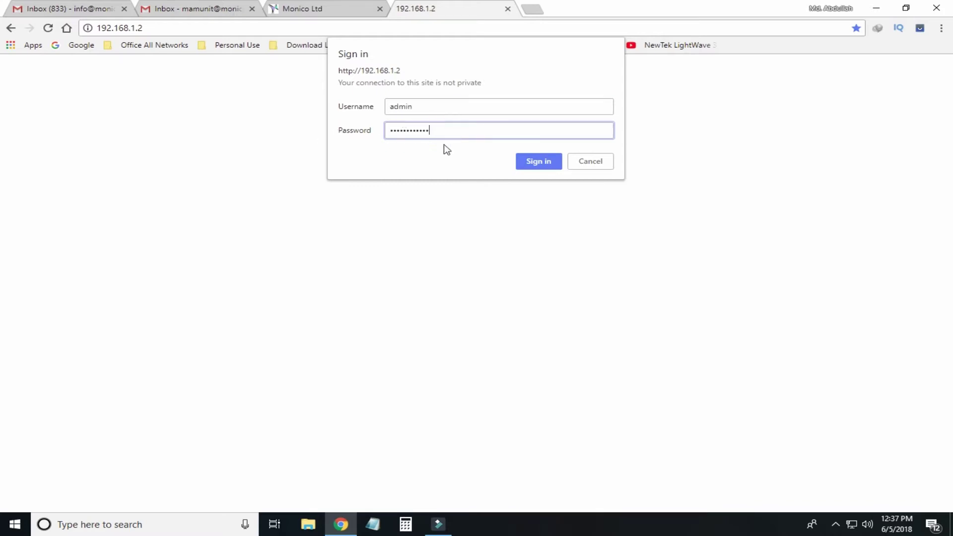
click(538, 164)
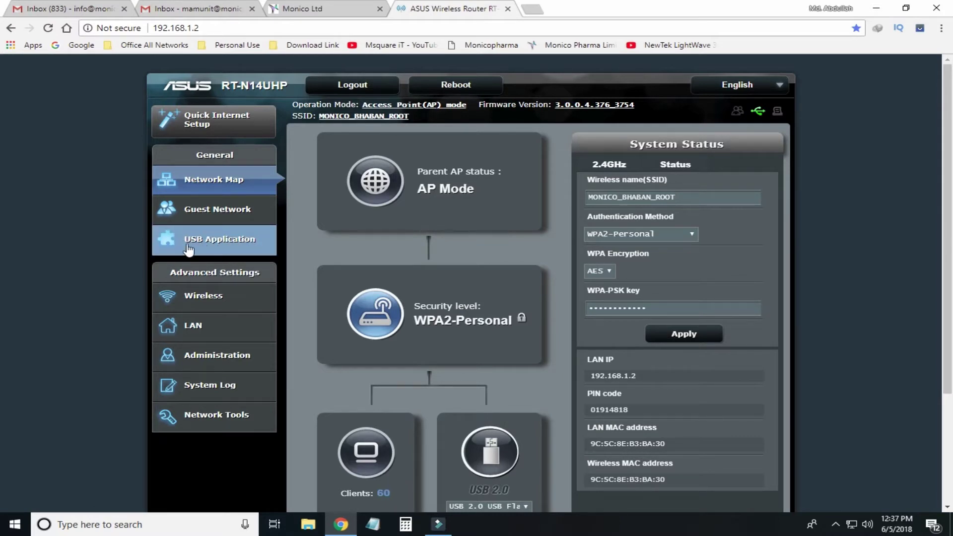
Try to download the ASUS EZ printer sharing utility from the Network Printer Server page under USB Application.
click(221, 243)
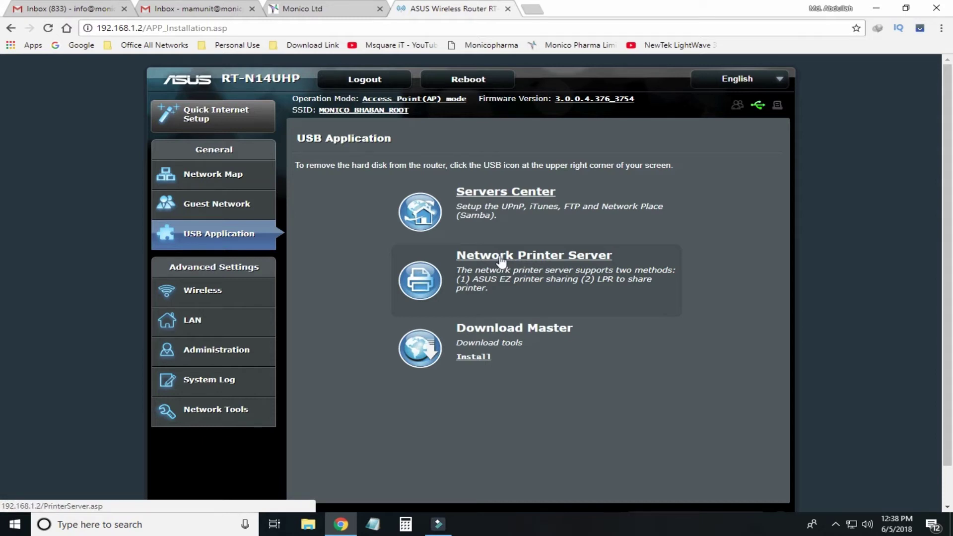
click(528, 262)
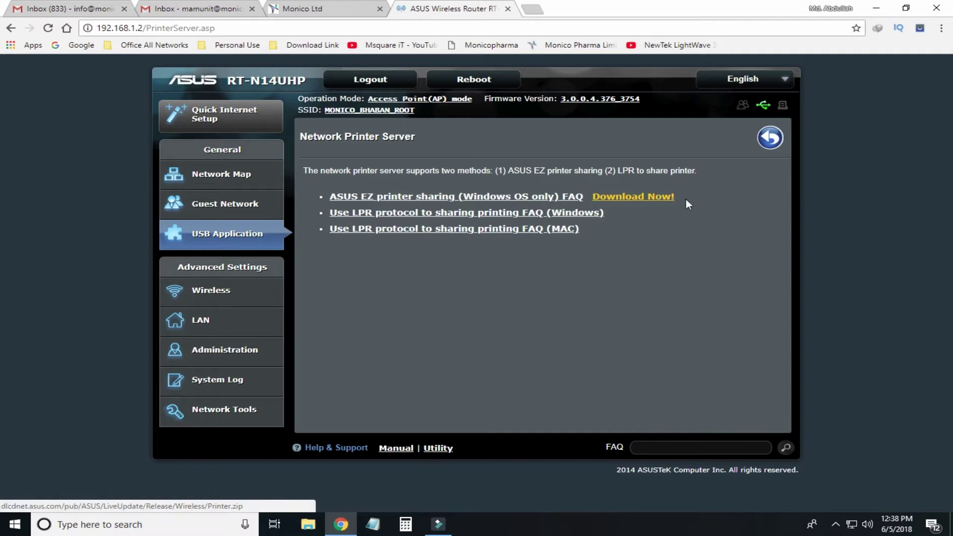
click(623, 197)
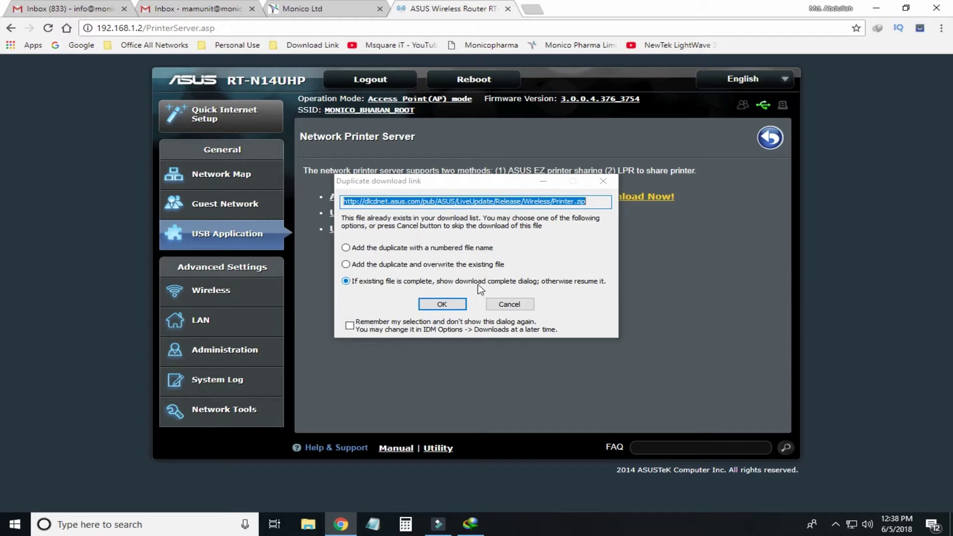
click(517, 304)
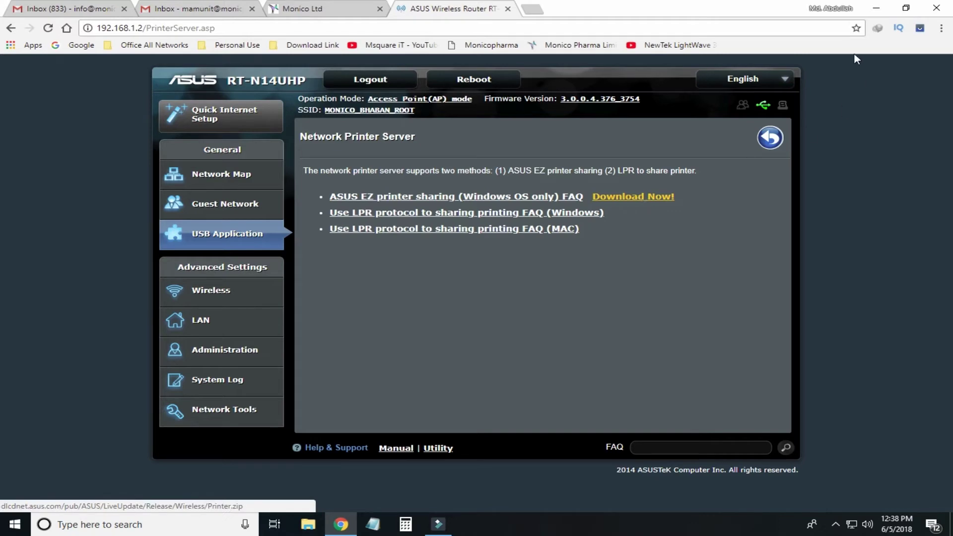
Switch to File Explorer and open the Asus Print server driver folder inside Printer Driver on the Software Collections (D:) drive.
click(877, 9)
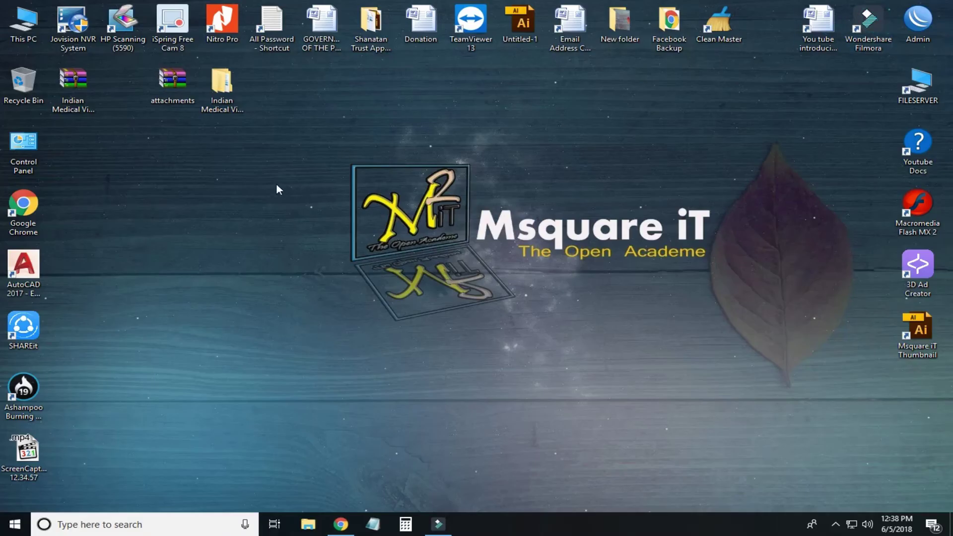
double_click(32, 26)
double_click(401, 114)
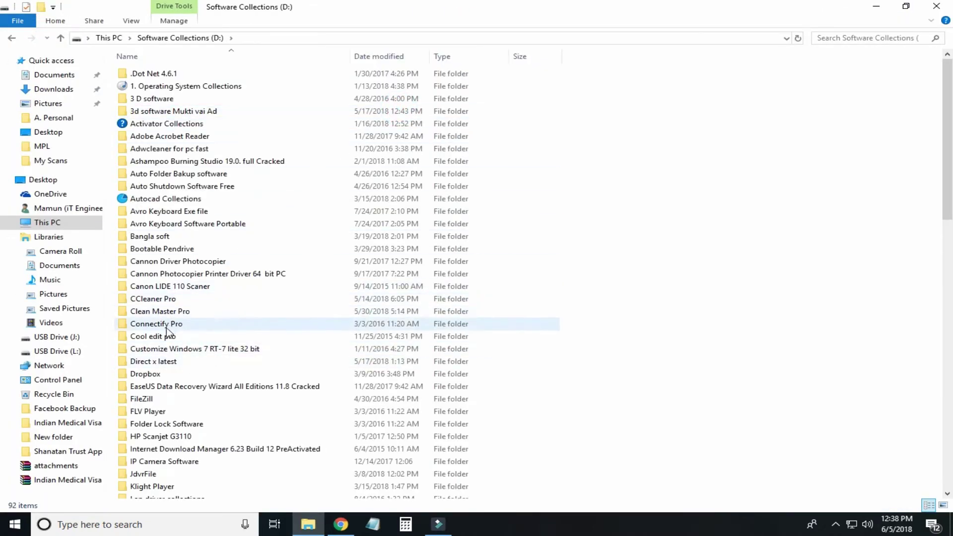
click(157, 412)
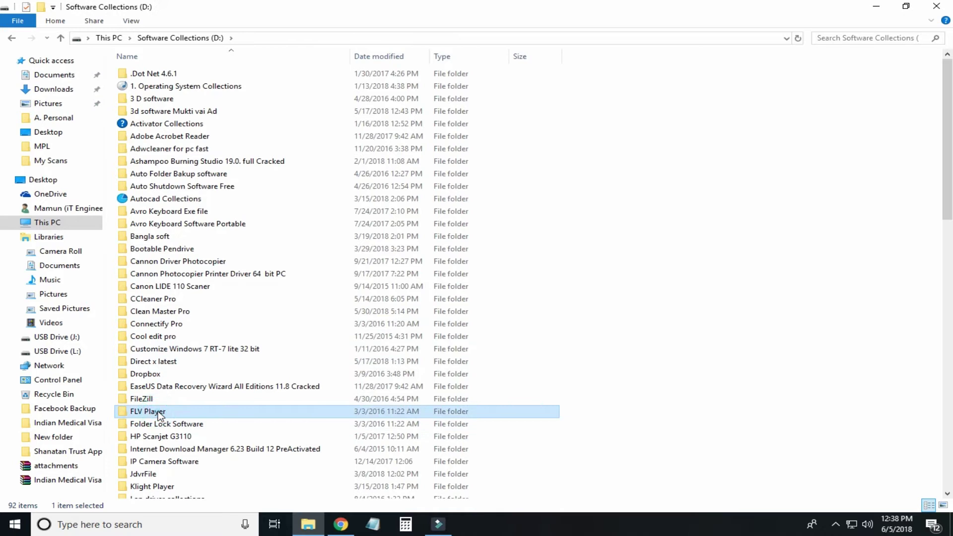
key(p)
double_click(153, 158)
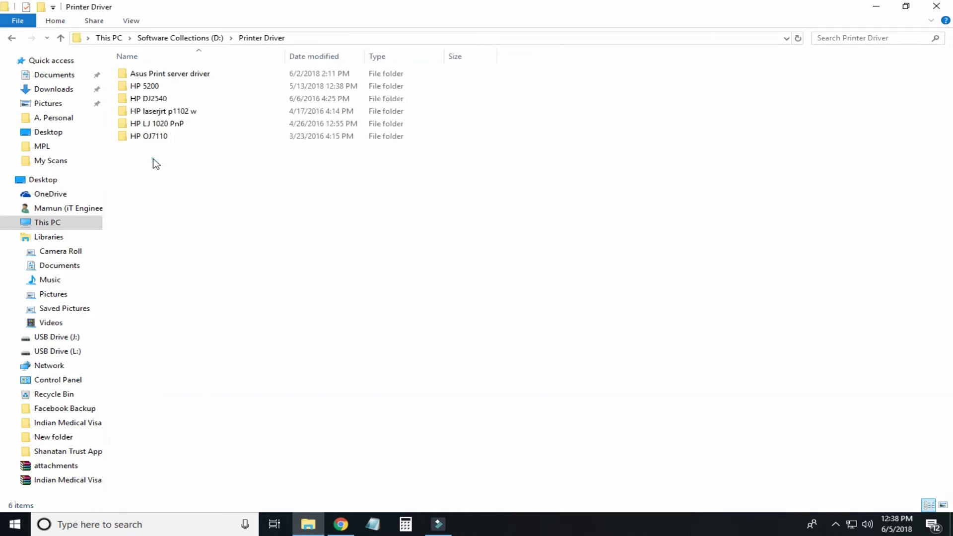
double_click(161, 75)
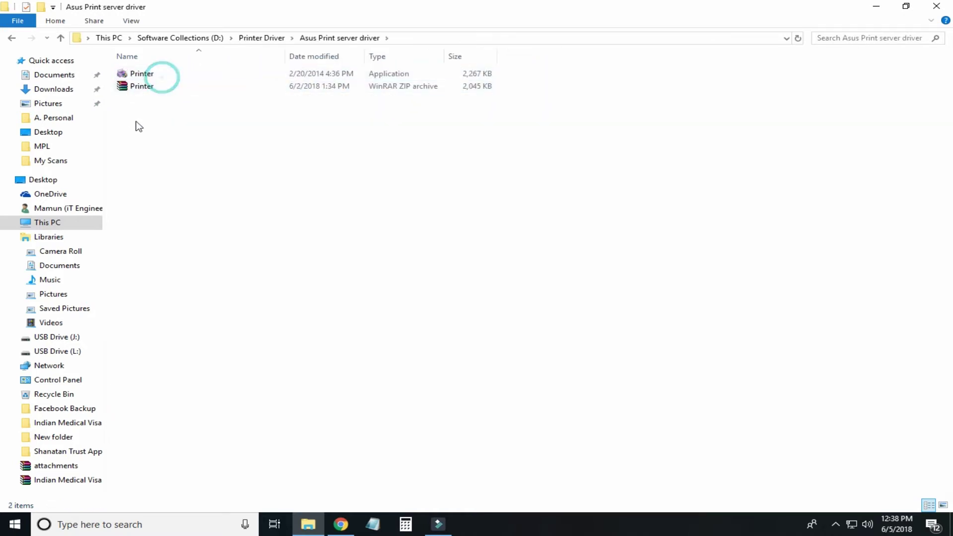
Run the Printer application, allow it to make changes to the device, and start the printer installation.
click(144, 87)
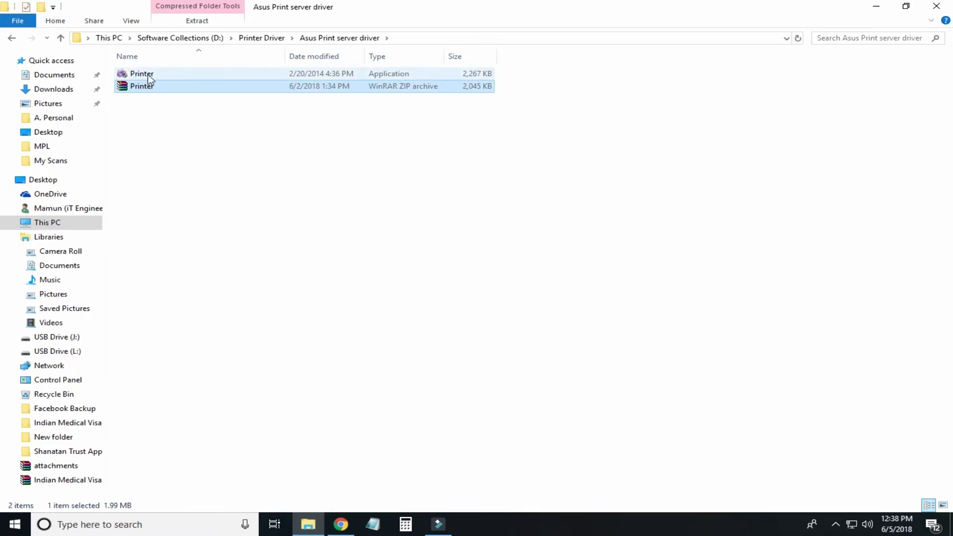
click(148, 75)
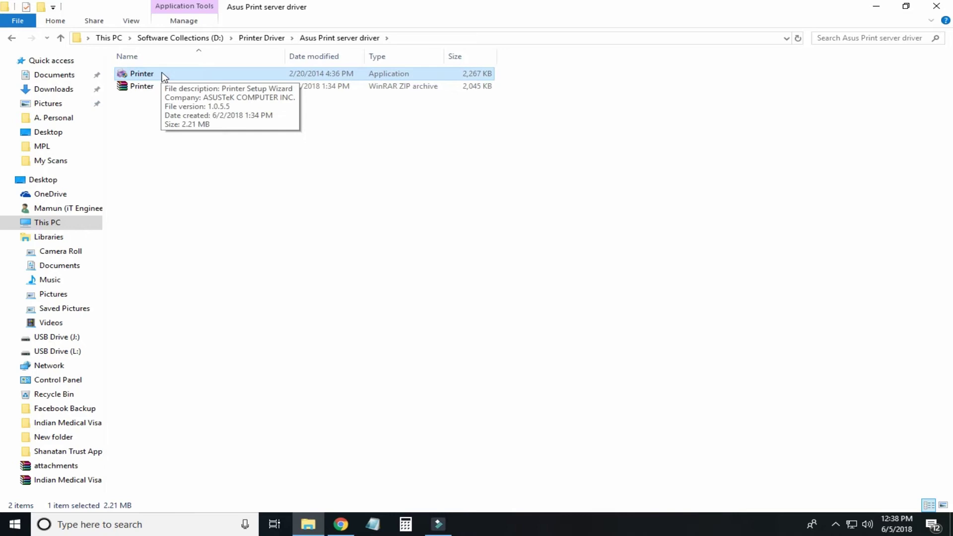
double_click(149, 74)
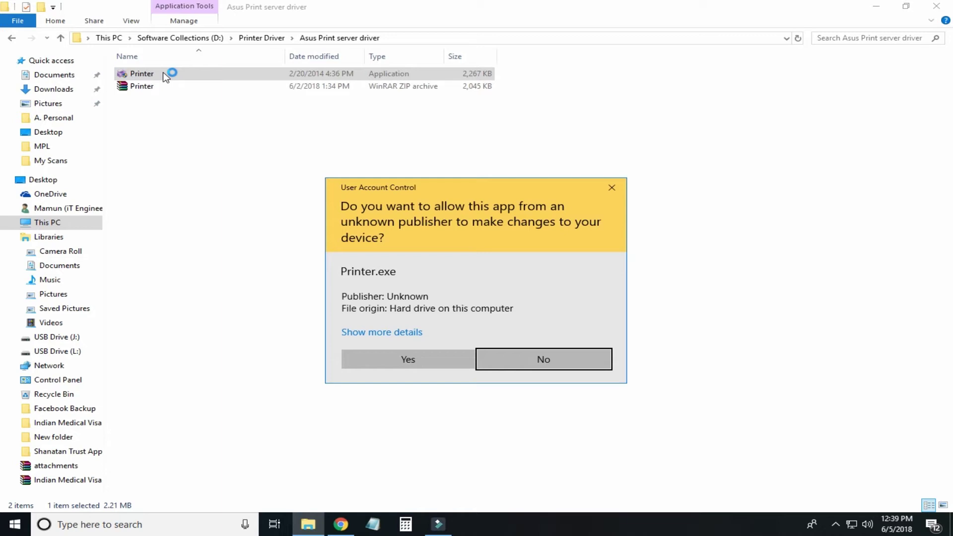
click(414, 362)
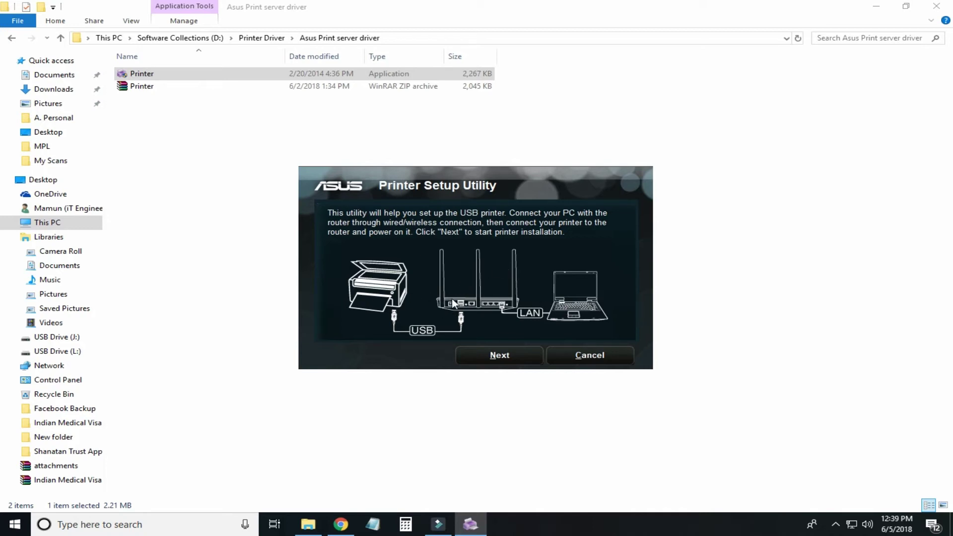
click(499, 355)
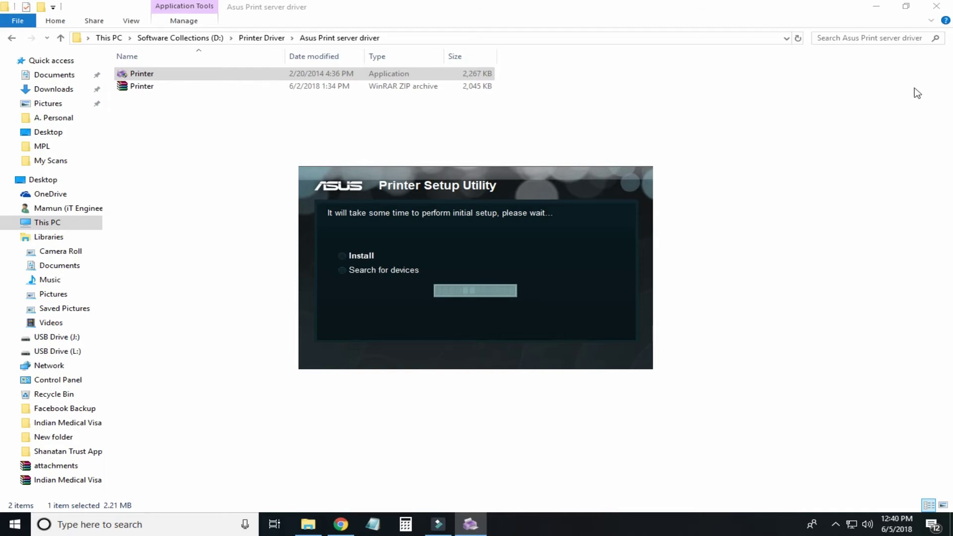
Close the driver folder window and finish the ASUS Printer Setup Utility.
click(936, 6)
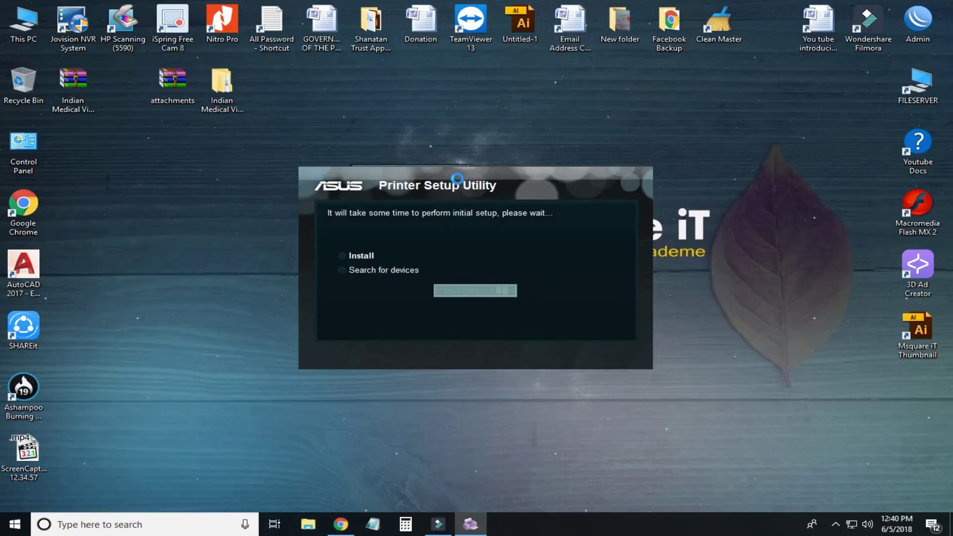
drag(462, 242, 245, 224)
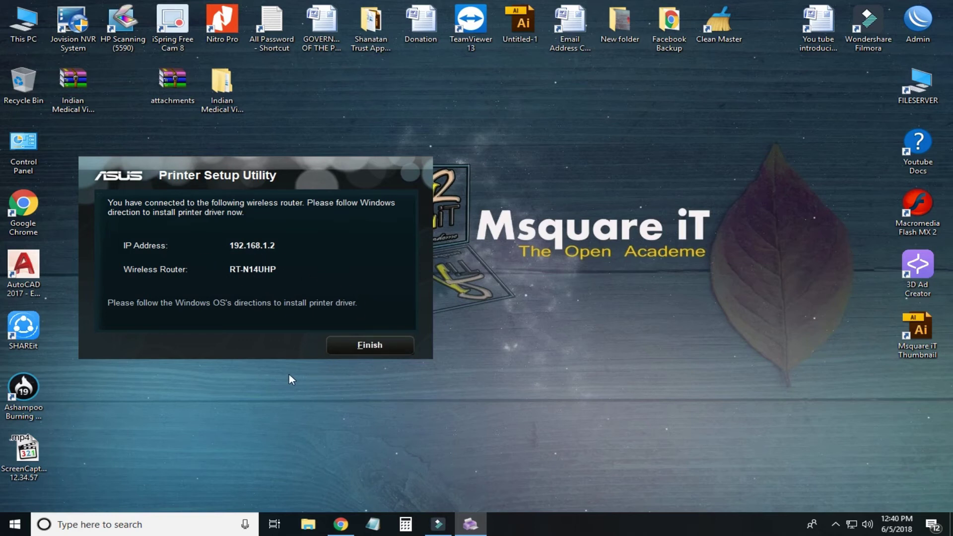
click(372, 345)
right_click(269, 213)
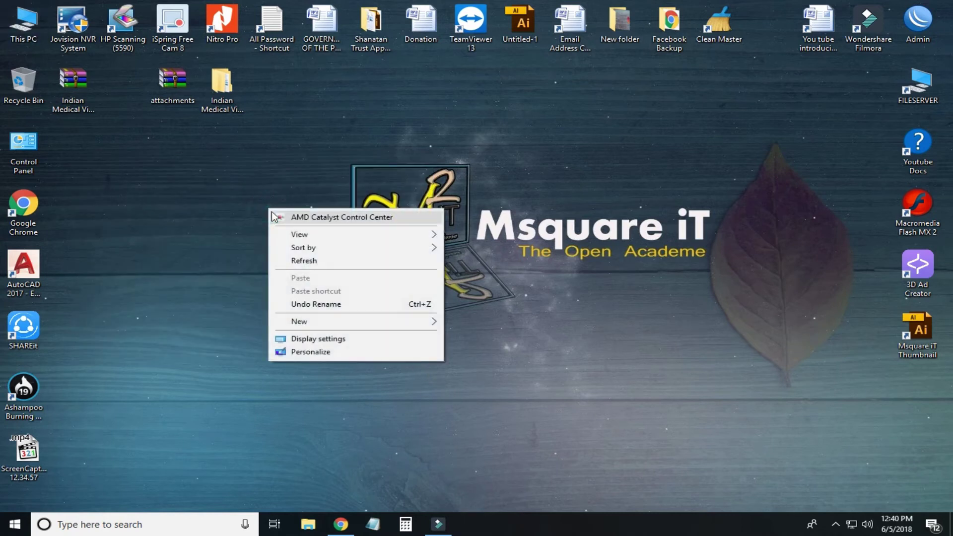
click(309, 260)
right_click(249, 215)
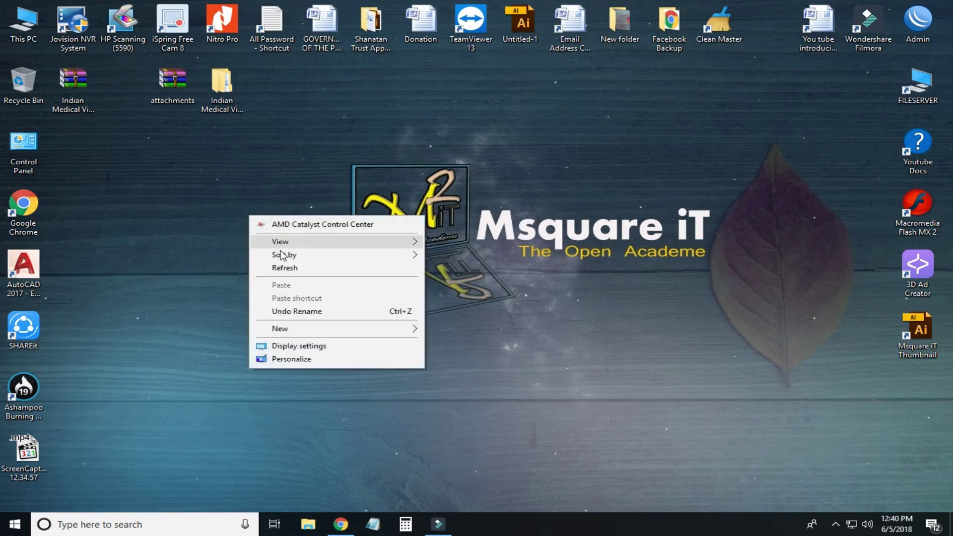
click(286, 267)
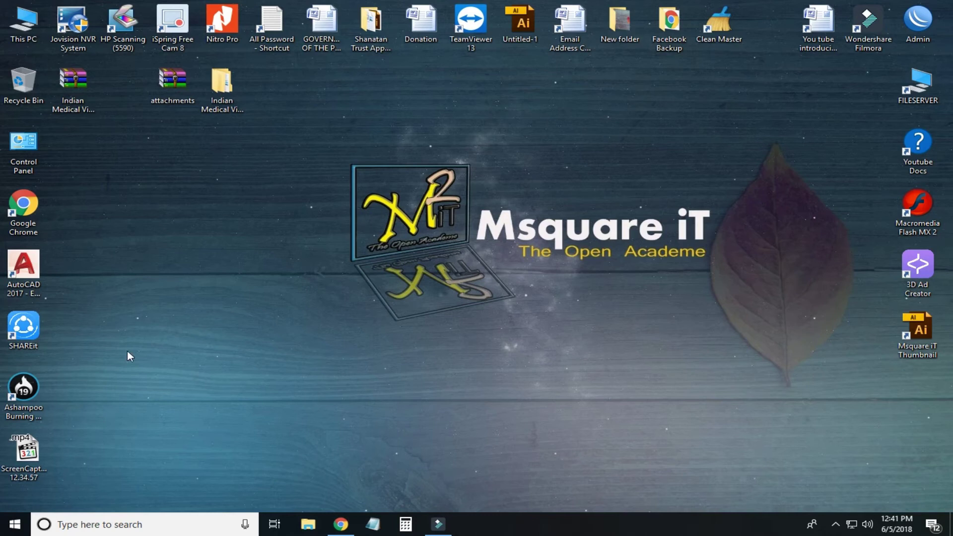
right_click(309, 136)
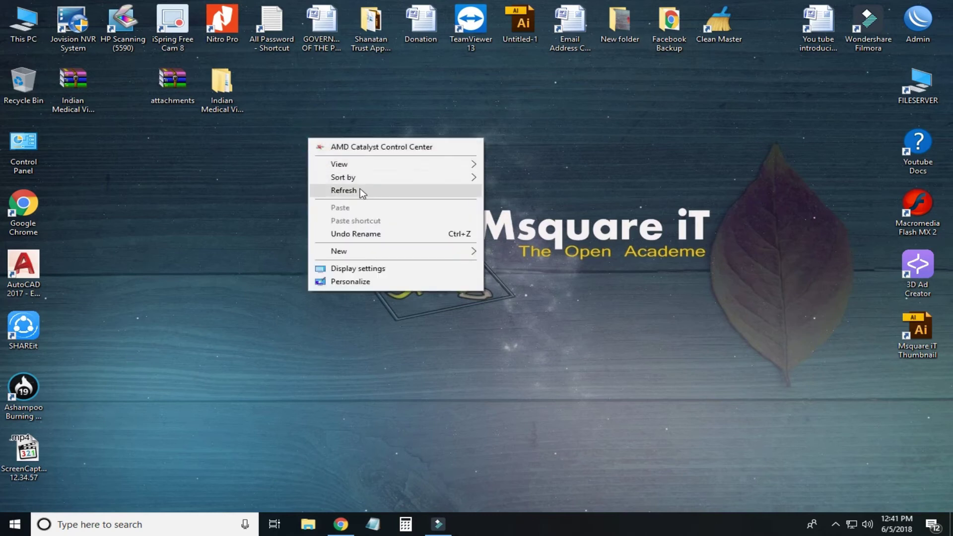
click(360, 188)
right_click(277, 90)
click(320, 145)
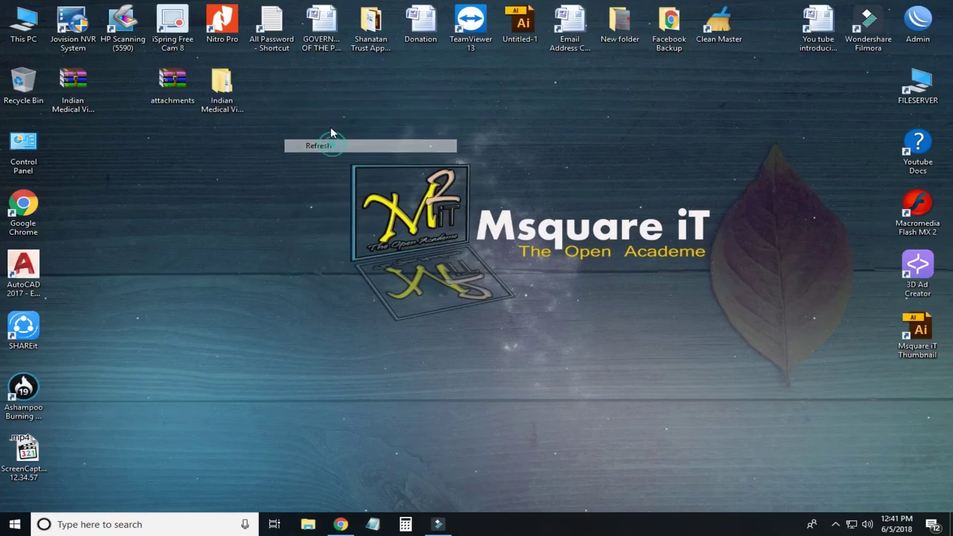
right_click(328, 114)
click(367, 166)
right_click(319, 119)
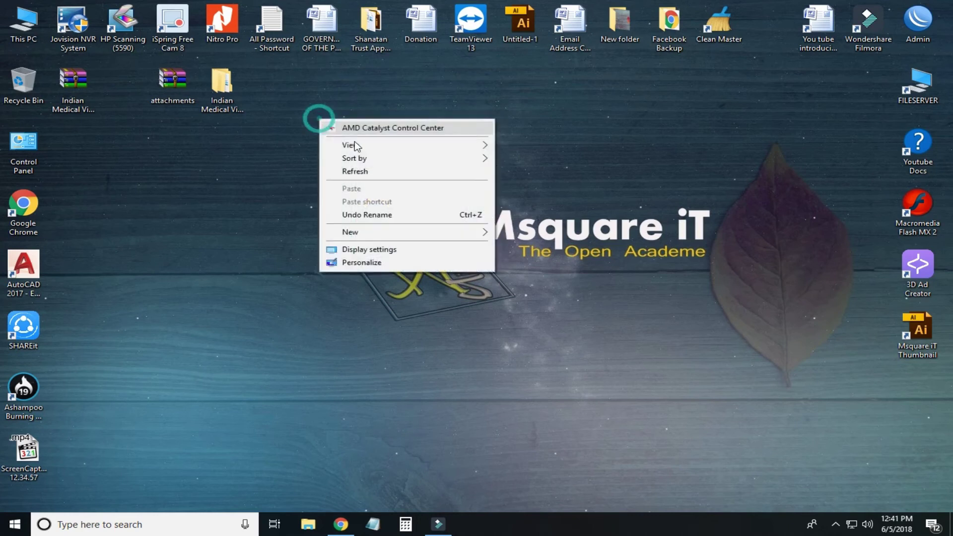
click(365, 171)
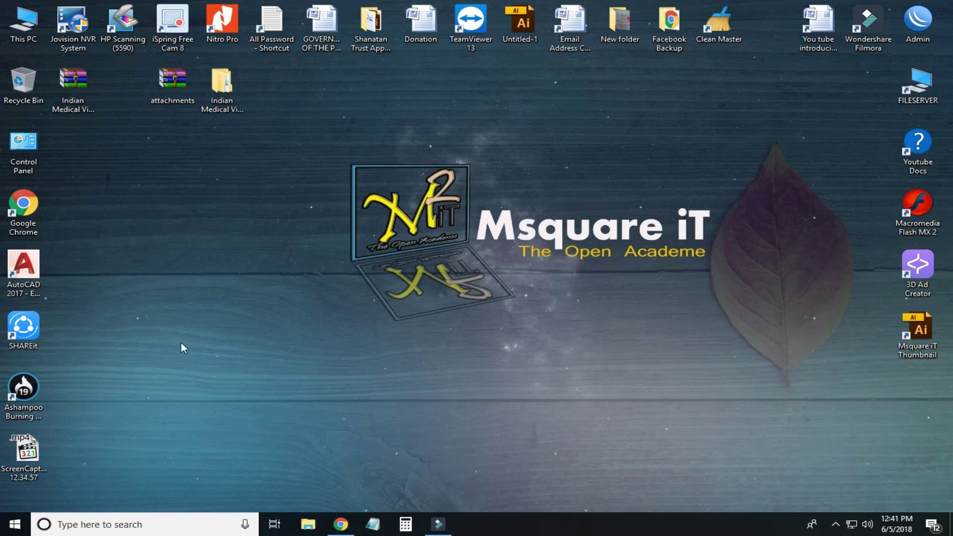
right_click(254, 183)
click(295, 235)
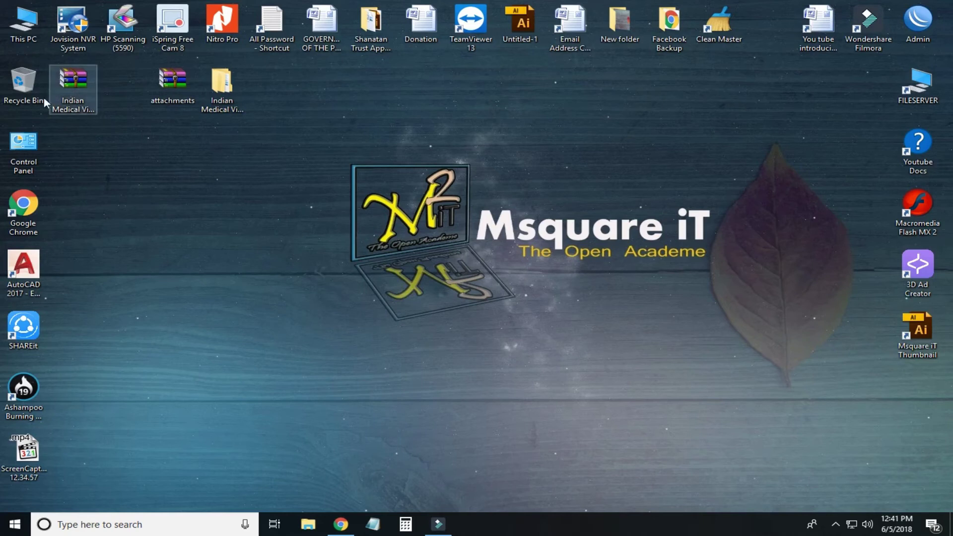
right_click(336, 105)
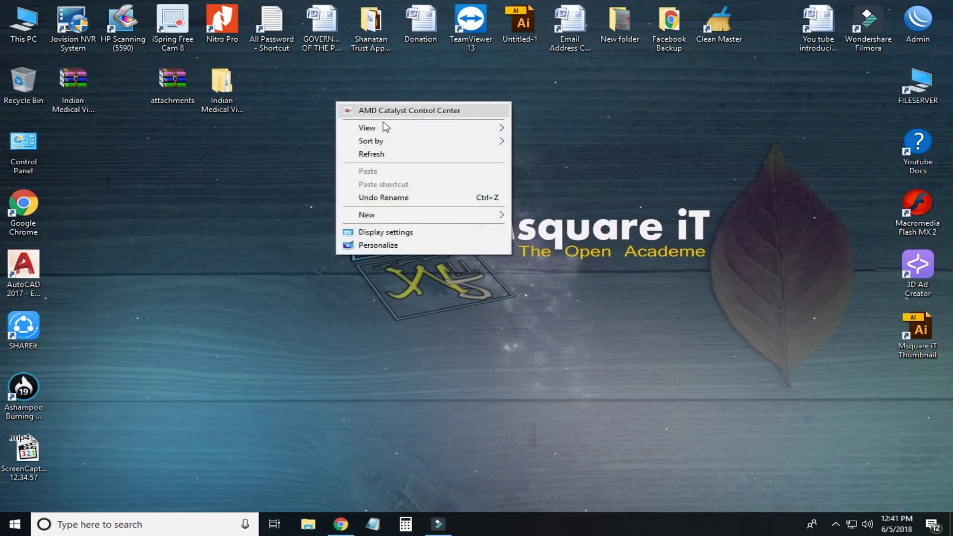
click(379, 154)
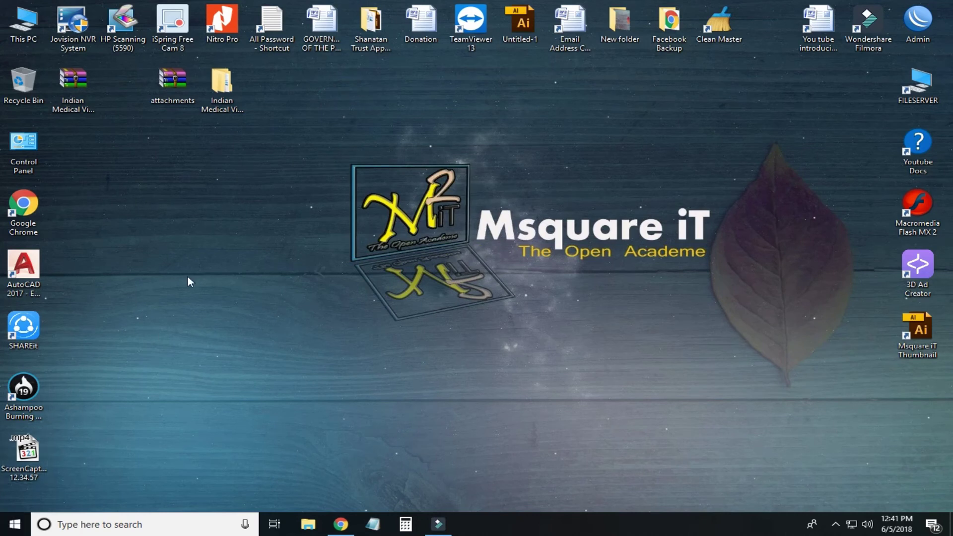
Open Devices and Printers in Control Panel.
double_click(28, 149)
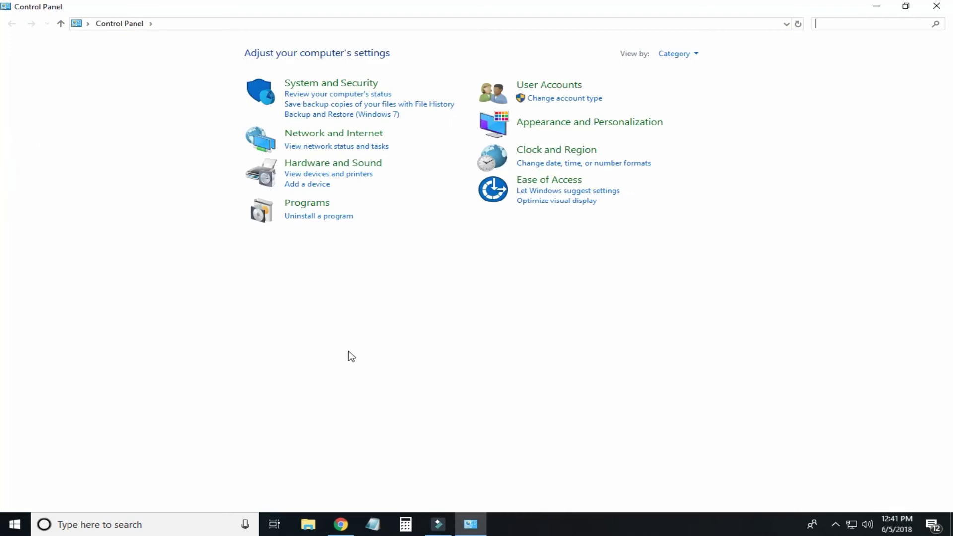
click(350, 175)
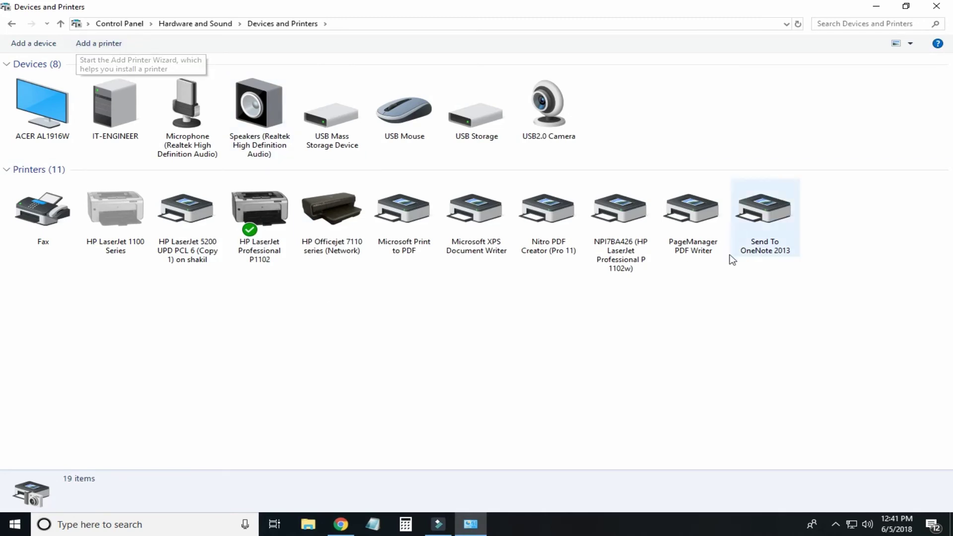
Remove the existing NPI7BA426 (HP LaserJet Professional P 1102w) printer from the PC and confirm its removal.
click(614, 243)
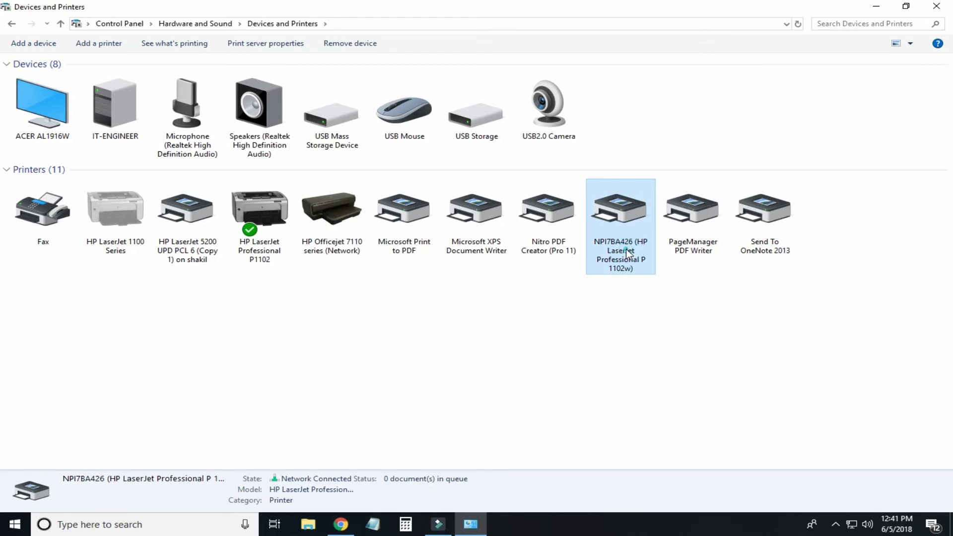
right_click(627, 251)
click(673, 332)
click(522, 267)
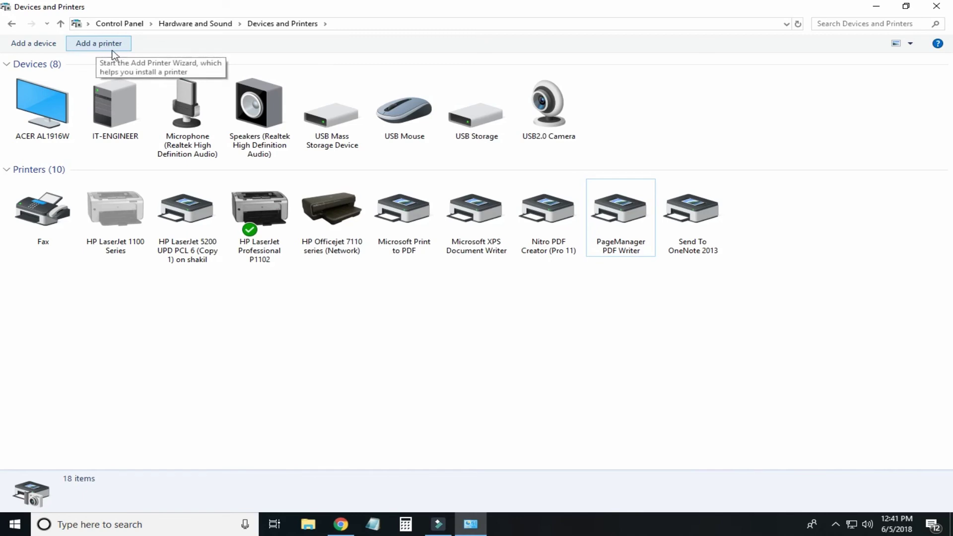
Add the detected NPI7BA426 (HP LaserJet Professional P 1102w) printer without making it the default, then select it among the printers.
click(95, 46)
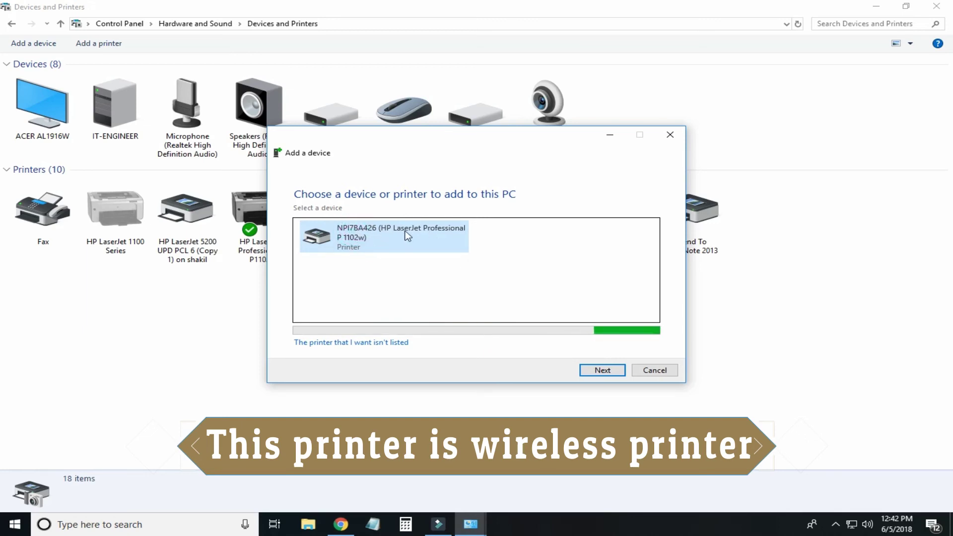
click(603, 370)
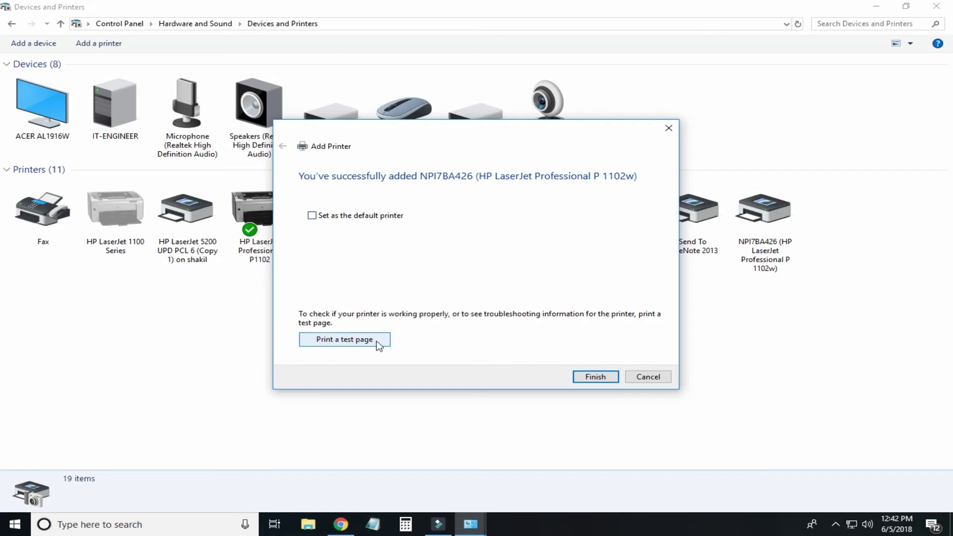
click(587, 378)
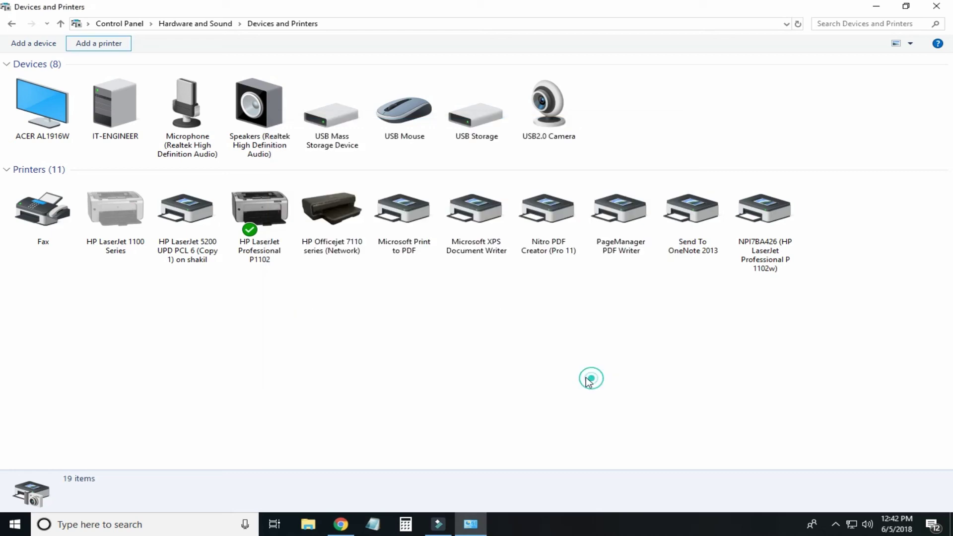
click(760, 273)
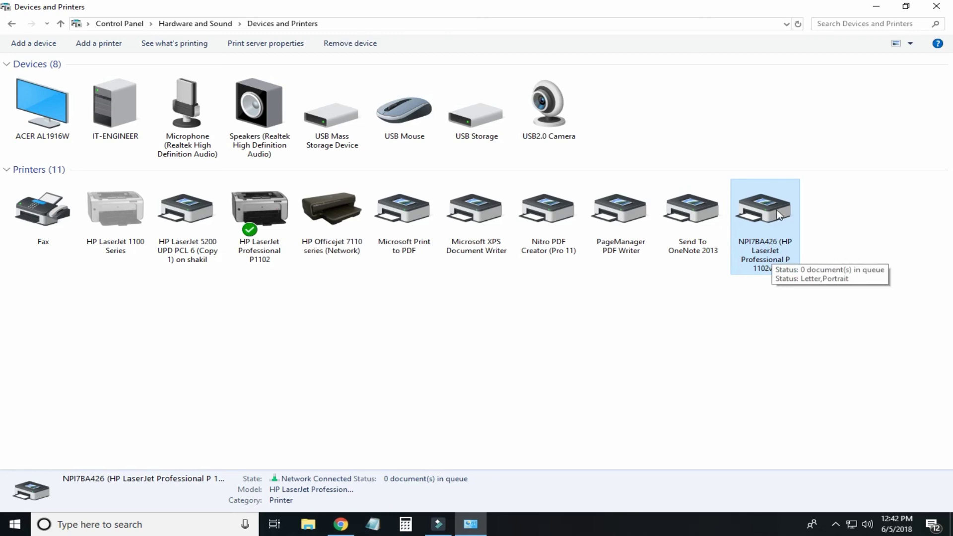
Close the Devices and Printers window and refresh the desktop.
click(939, 6)
right_click(281, 172)
click(319, 226)
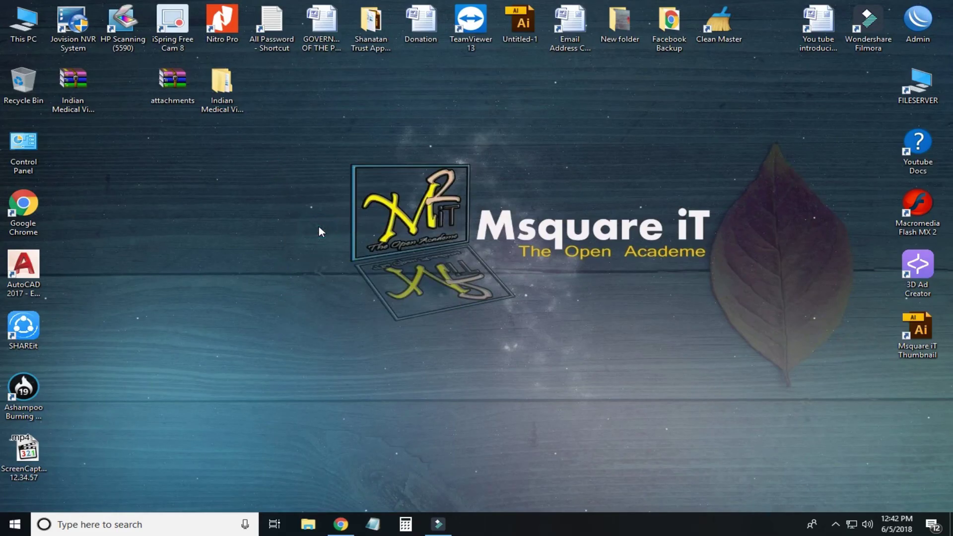